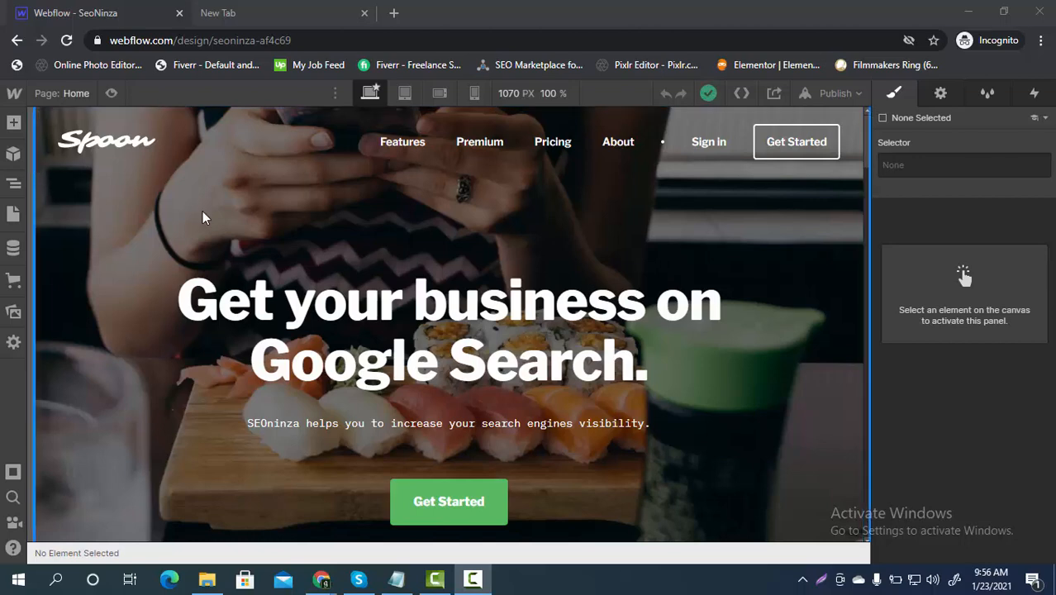
Step: Load the SeoNinza project settings from the Webflow menu and switch to the blank new tab
{"action": "left_click", "coordinate": [14, 94]}
{"action": "left_click", "coordinate": [57, 134]}
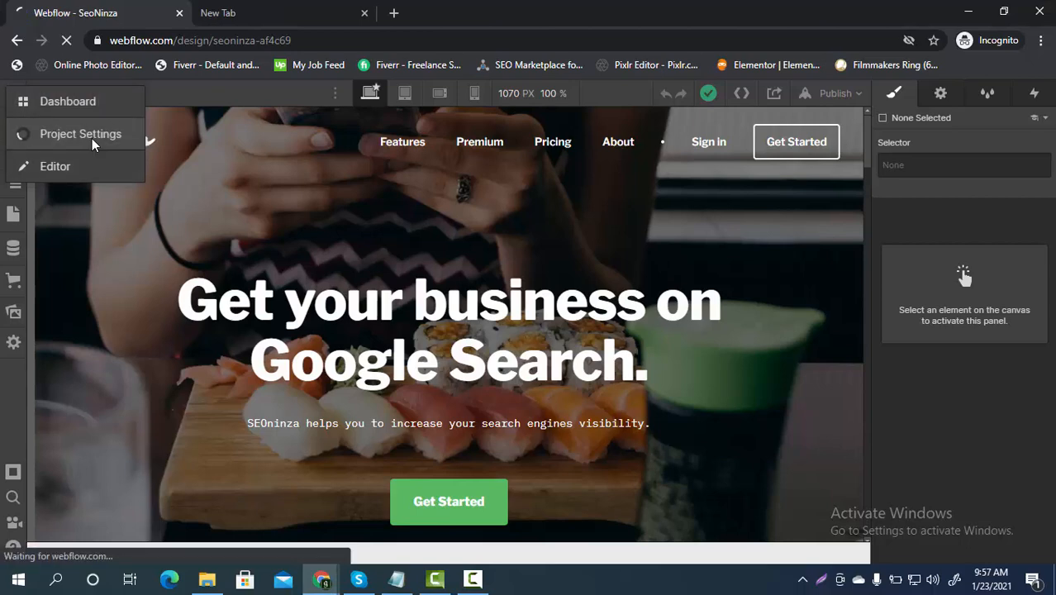
{"action": "left_click", "coordinate": [276, 18]}
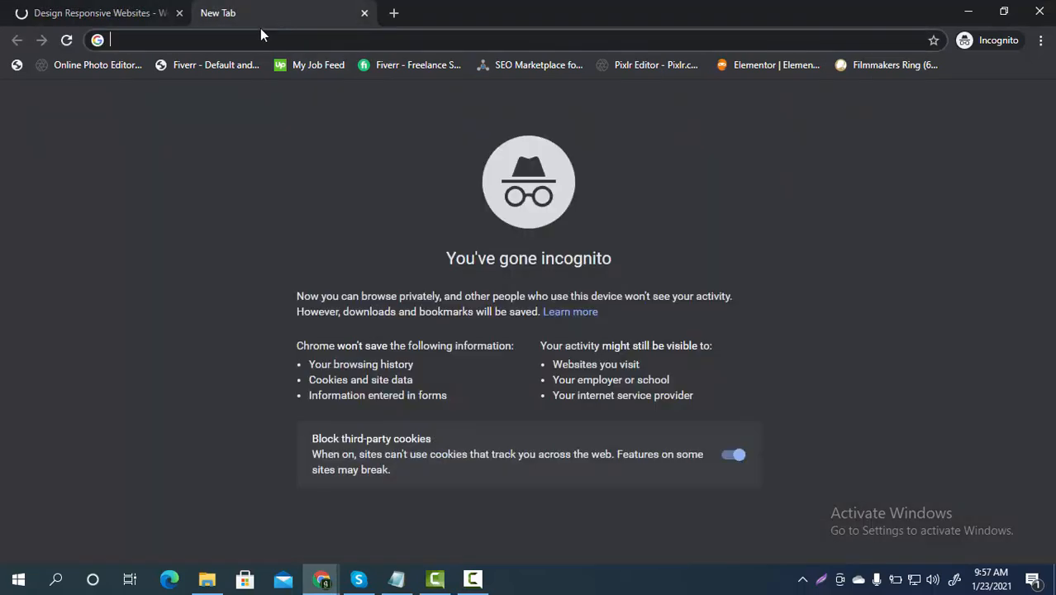
Step: Load the Google Search Console welcome page, check the signed-in account, then return to SeoNinza's General Settings
{"action": "type", "text": "se"}
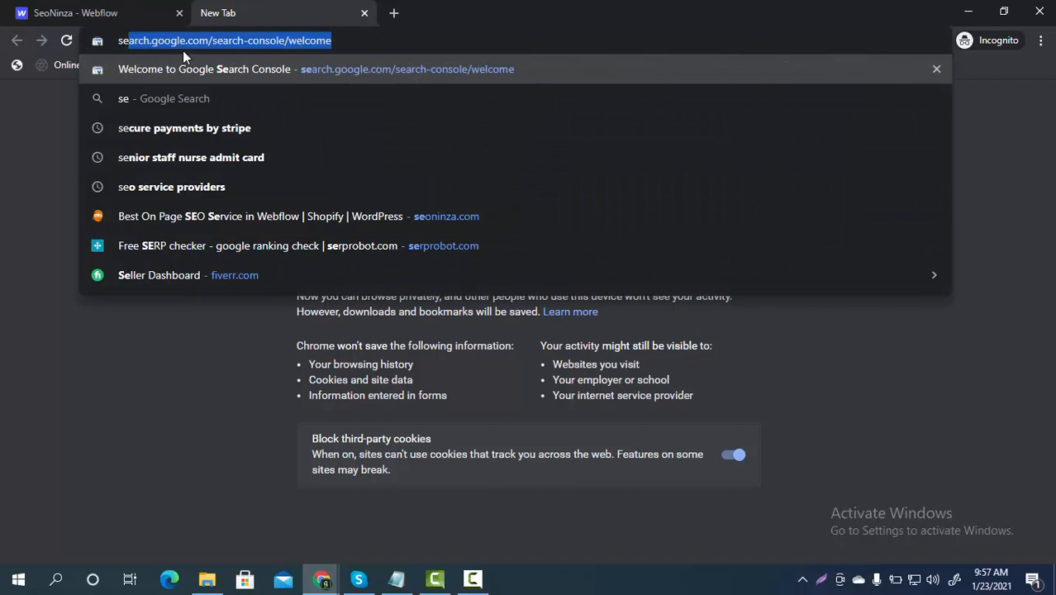
{"action": "key", "text": "Return"}
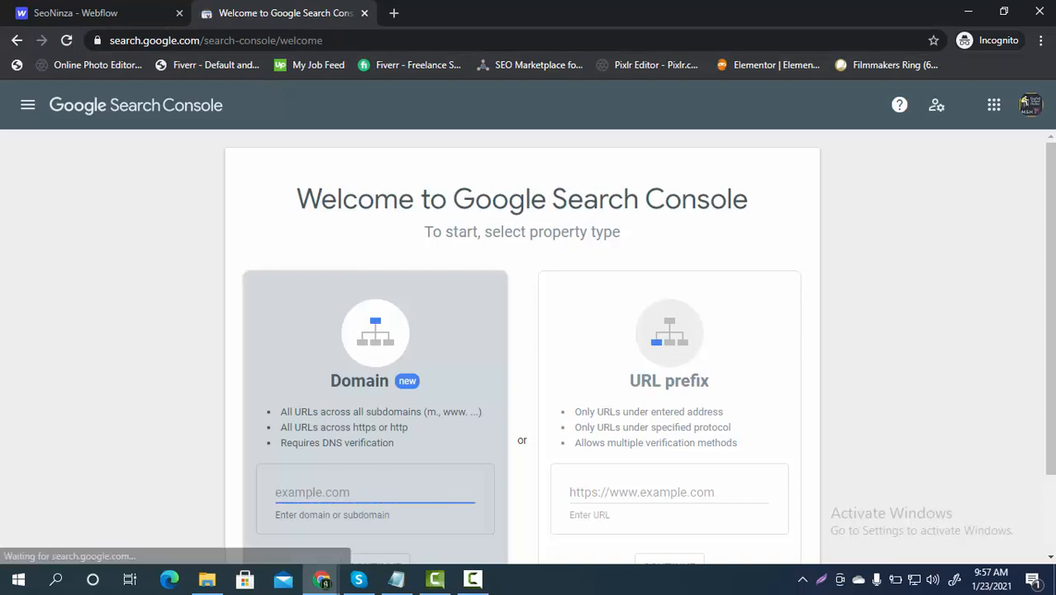
{"action": "left_click", "coordinate": [1031, 113]}
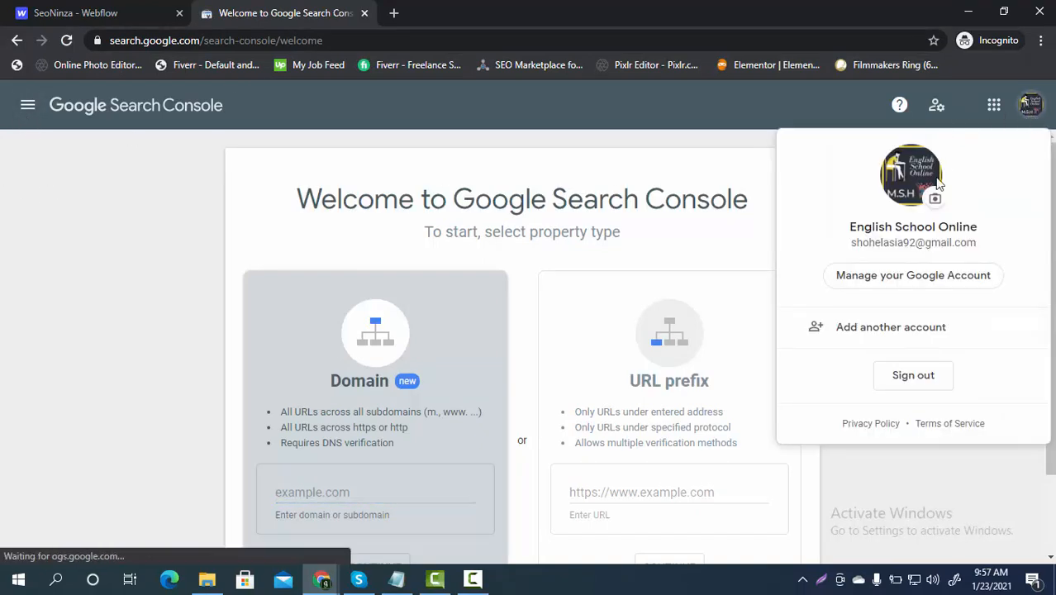
{"action": "left_click_drag", "start_coordinate": [982, 246], "coordinate": [837, 248]}
{"action": "left_click", "coordinate": [91, 252]}
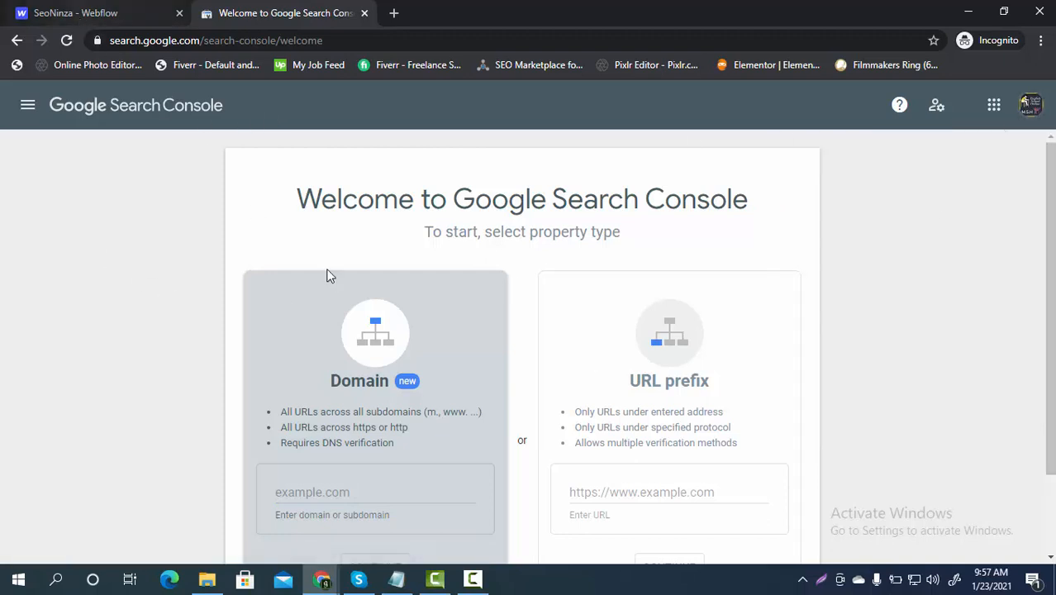
{"action": "left_click", "coordinate": [64, 14]}
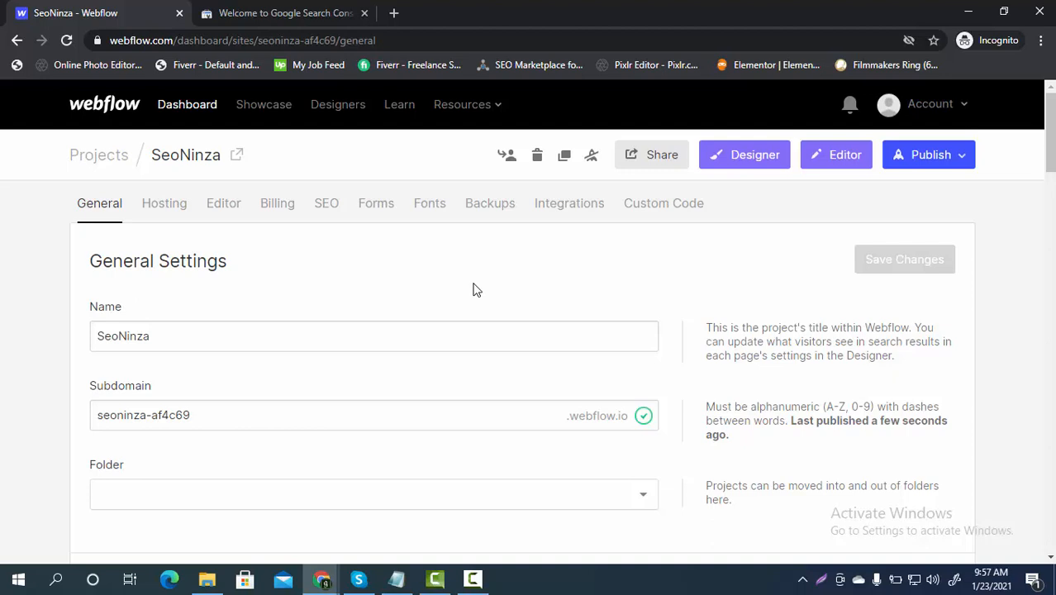
Step: Open the published site seoninza-af4c69.webflow.io in English and select its URL
{"action": "left_click", "coordinate": [237, 156]}
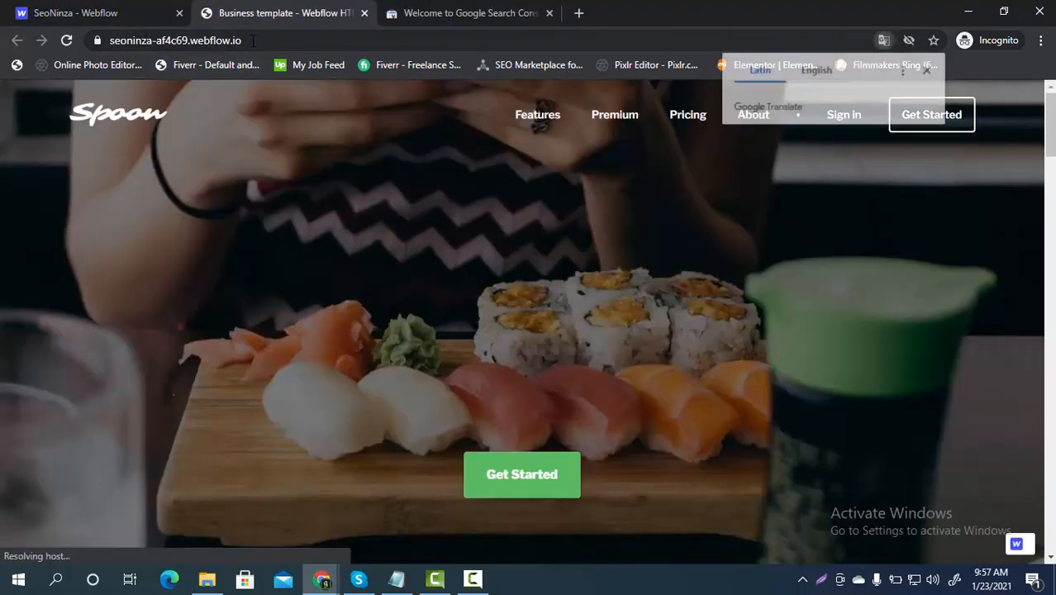
{"action": "left_click", "coordinate": [819, 73]}
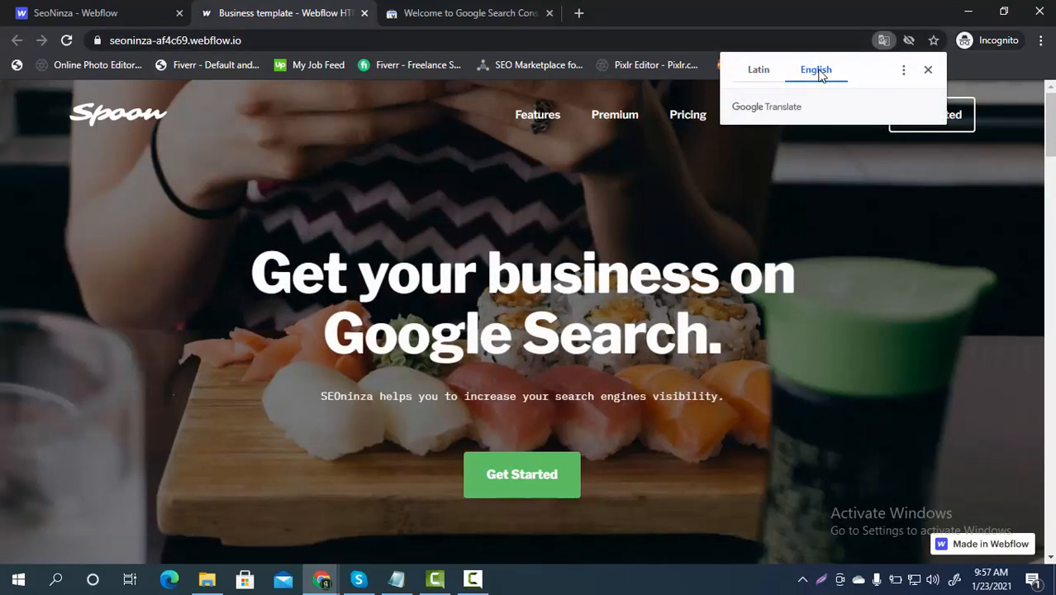
{"action": "left_click", "coordinate": [263, 41]}
{"action": "key", "text": "ctrl+c"}
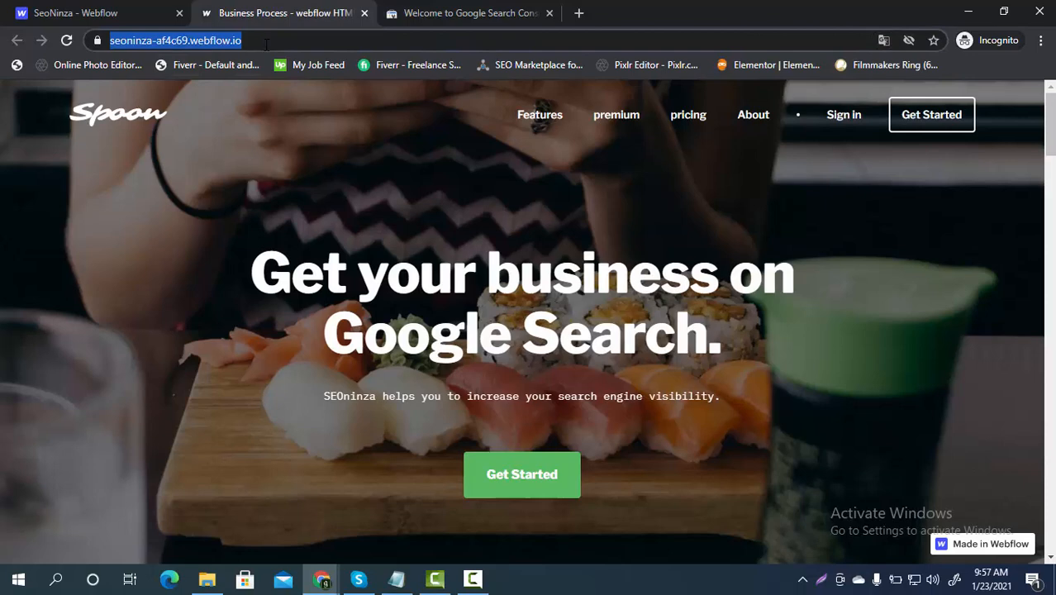
{"action": "left_click", "coordinate": [463, 13]}
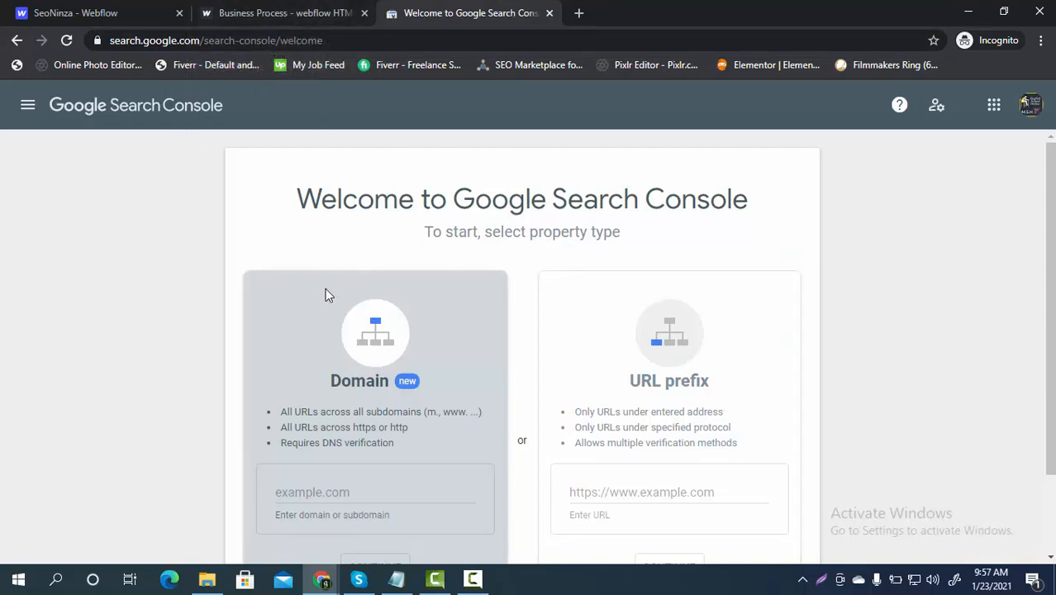
{"action": "scroll", "coordinate": [821, 288], "scroll_direction": "down", "scroll_amount": 1}
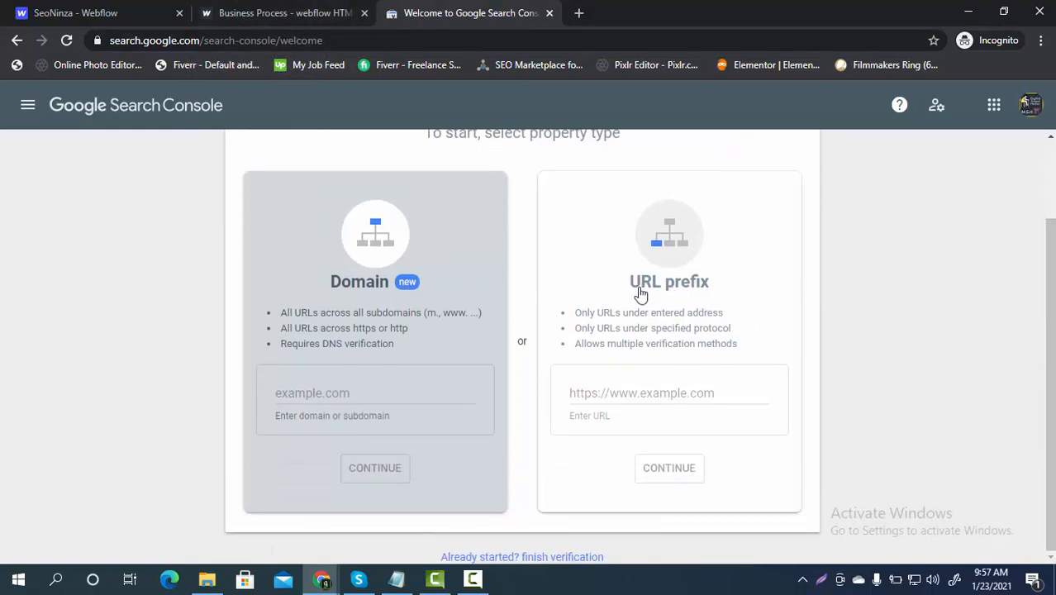
{"action": "left_click", "coordinate": [642, 396]}
{"action": "key", "text": "ctrl+v"}
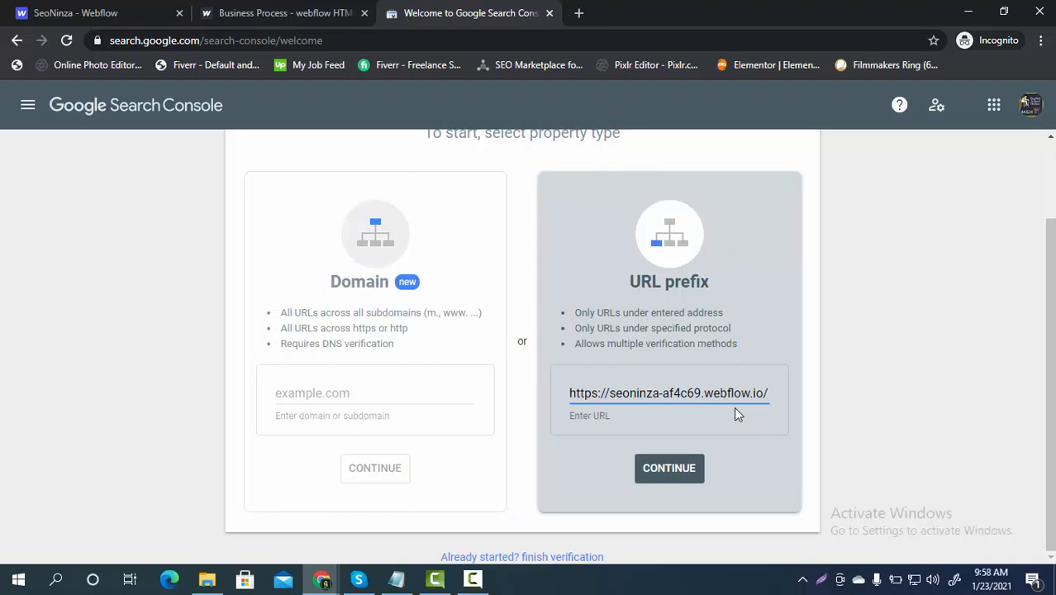
{"action": "left_click", "coordinate": [682, 478]}
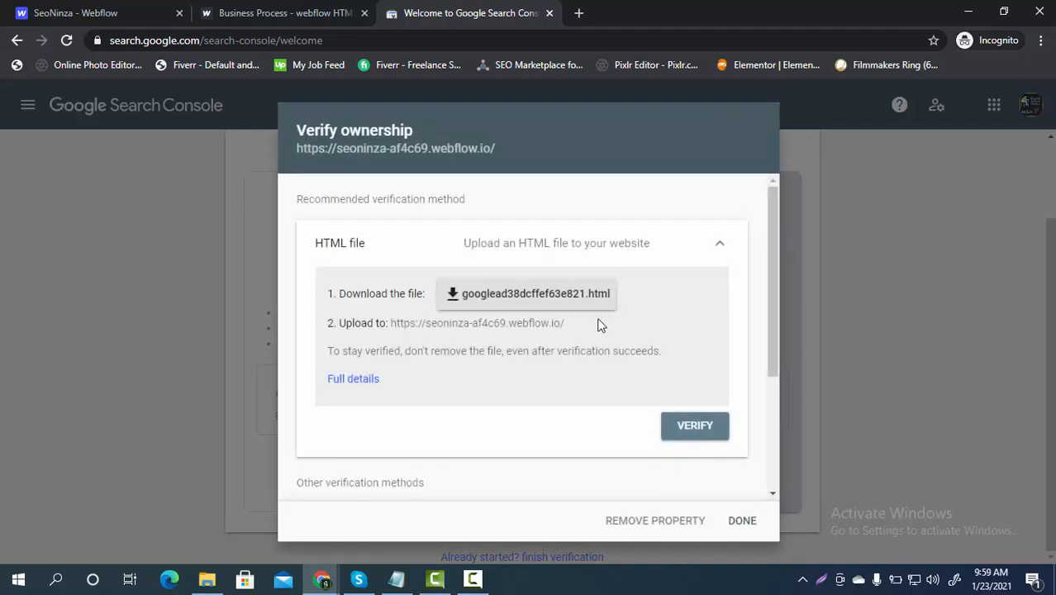
Step: Copy the HTML-tag verification meta tag and return to Webflow
{"action": "scroll", "coordinate": [599, 325], "scroll_direction": "down", "scroll_amount": 3}
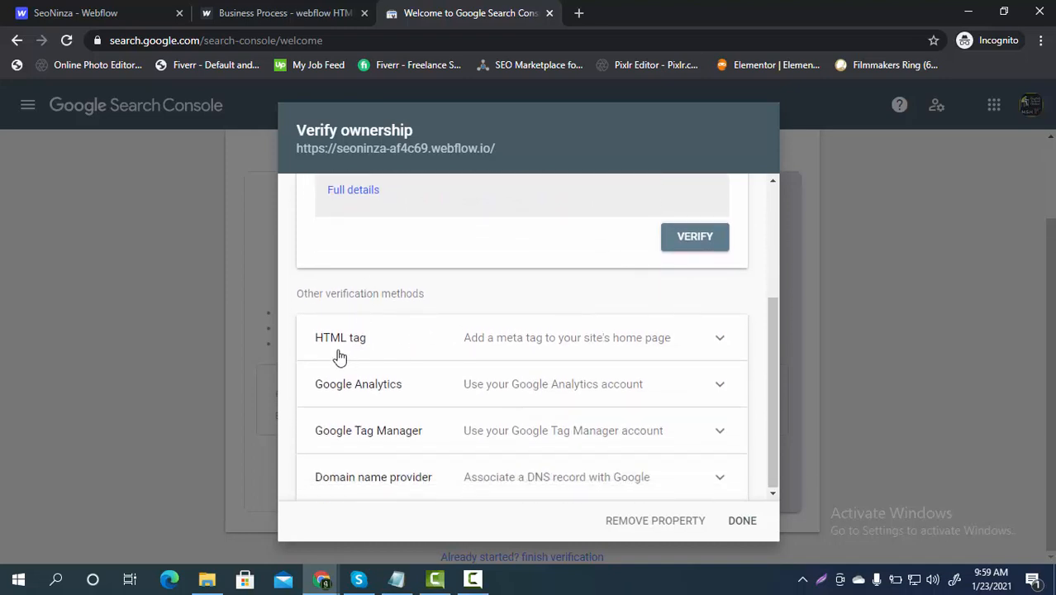
{"action": "left_click", "coordinate": [704, 334]}
{"action": "scroll", "coordinate": [627, 345], "scroll_direction": "down", "scroll_amount": 1}
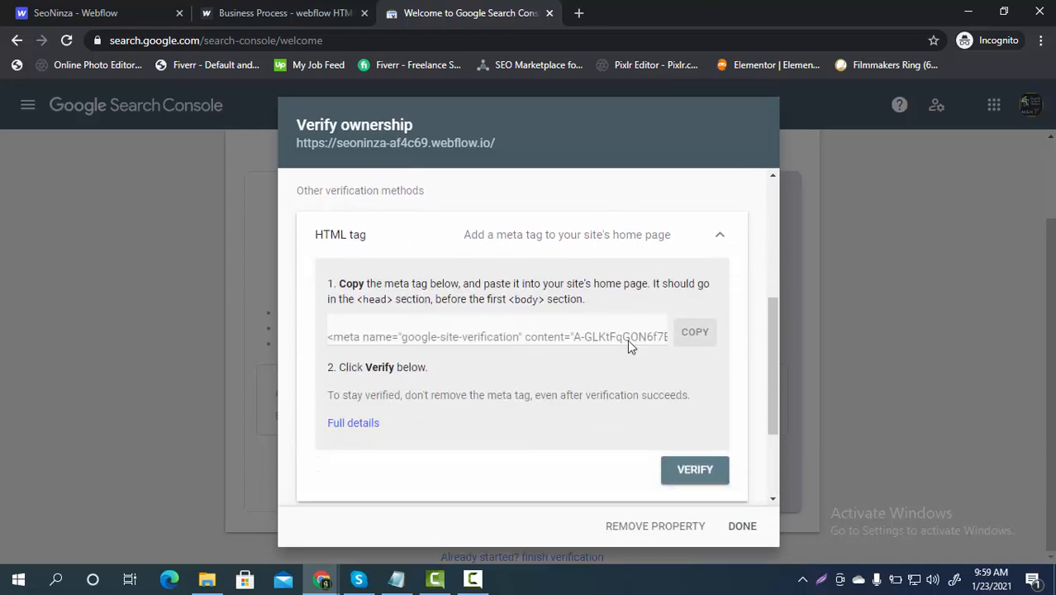
{"action": "scroll", "coordinate": [627, 345], "scroll_direction": "down", "scroll_amount": 1}
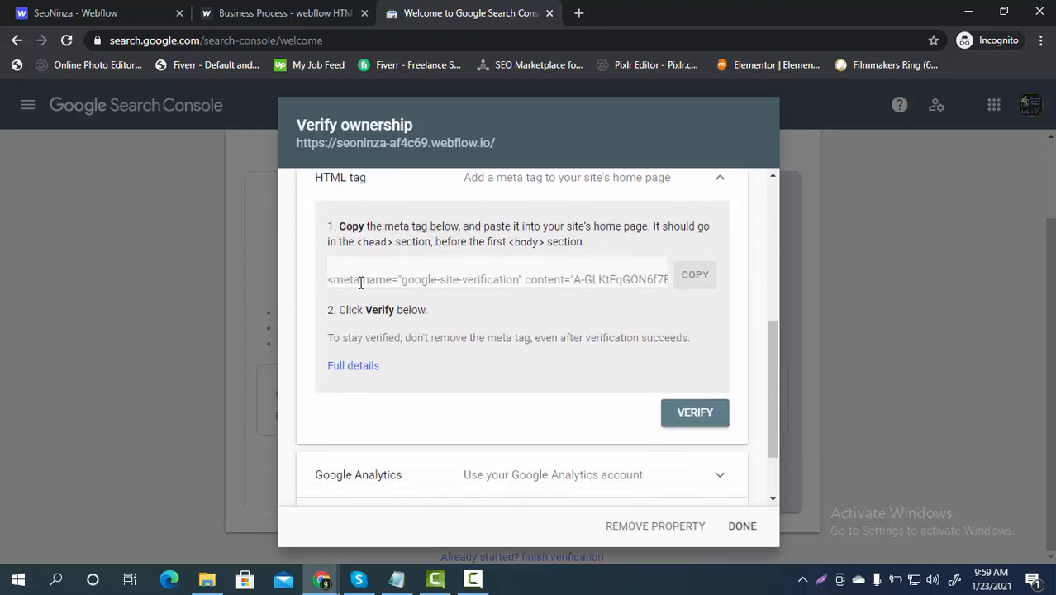
{"action": "left_click", "coordinate": [696, 278]}
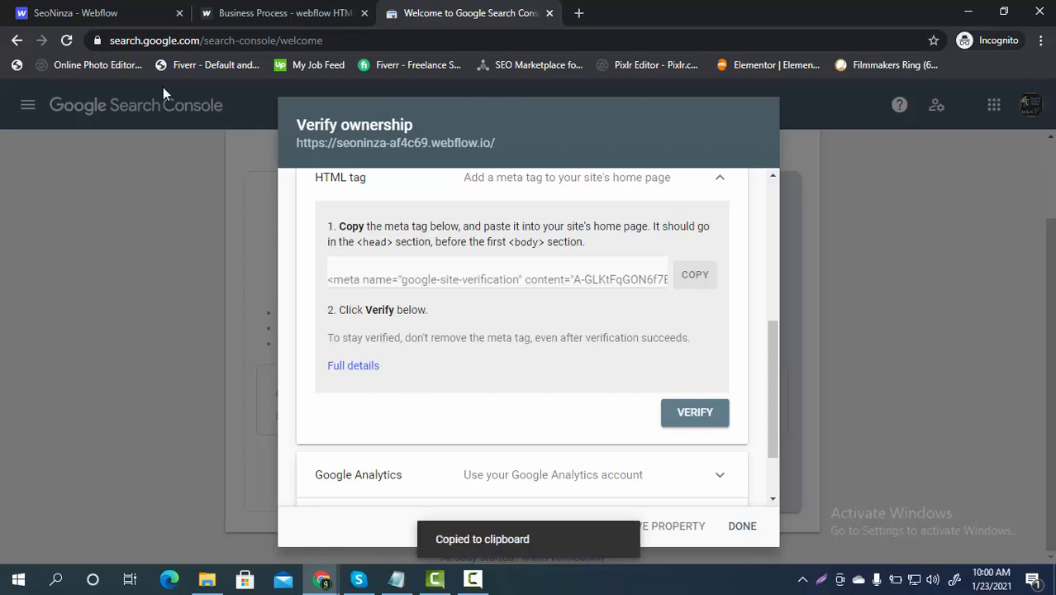
{"action": "left_click", "coordinate": [84, 13]}
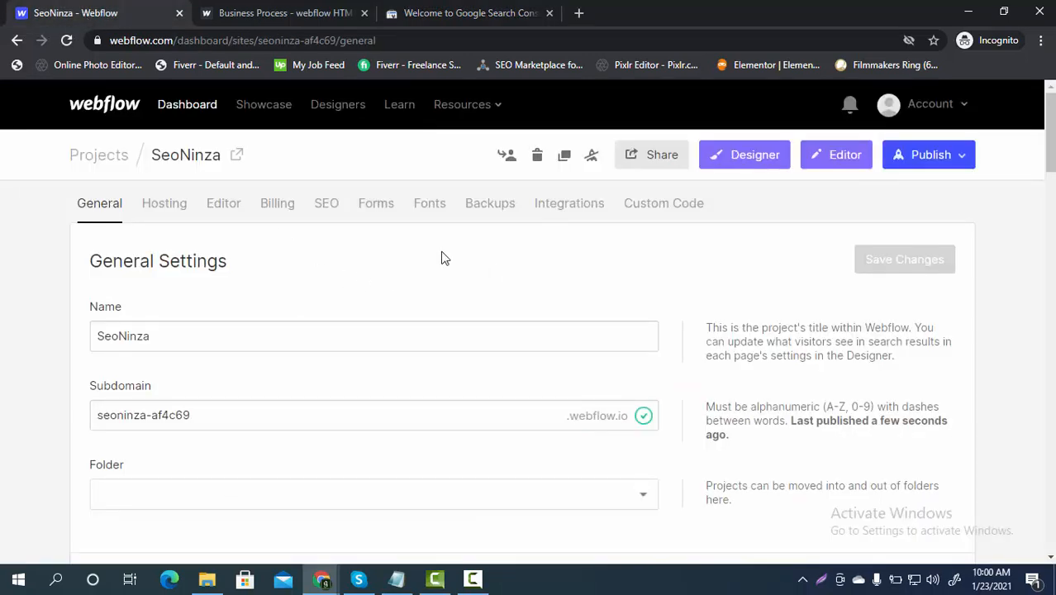
Step: Save only the Google Site Verification ID, stripped of its meta tag wrapper, in SEO settings
{"action": "left_click", "coordinate": [327, 204]}
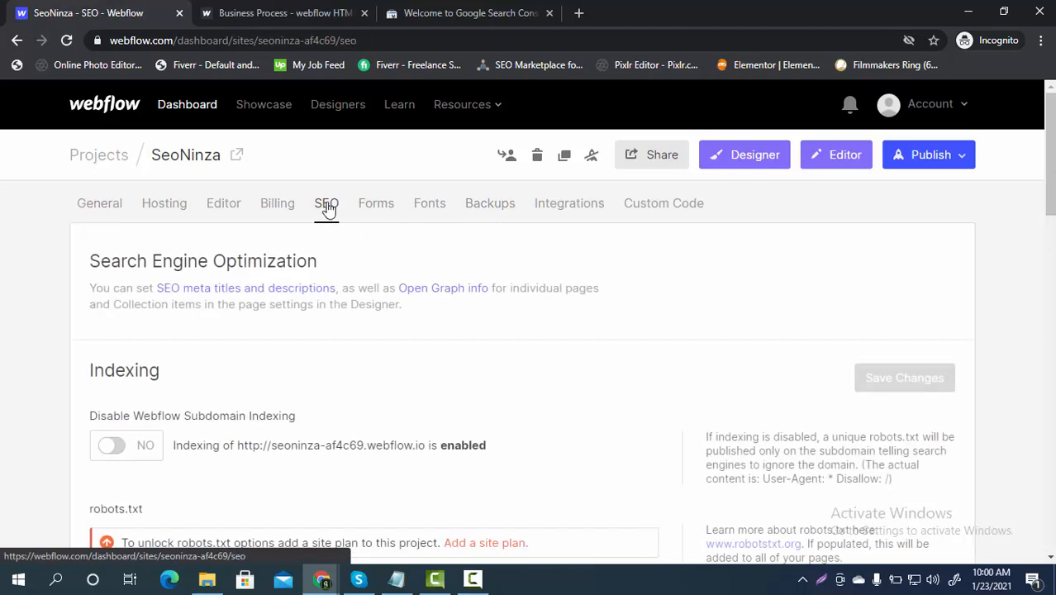
{"action": "scroll", "coordinate": [496, 322], "scroll_direction": "down", "scroll_amount": 2}
{"action": "scroll", "coordinate": [496, 322], "scroll_direction": "down", "scroll_amount": 7}
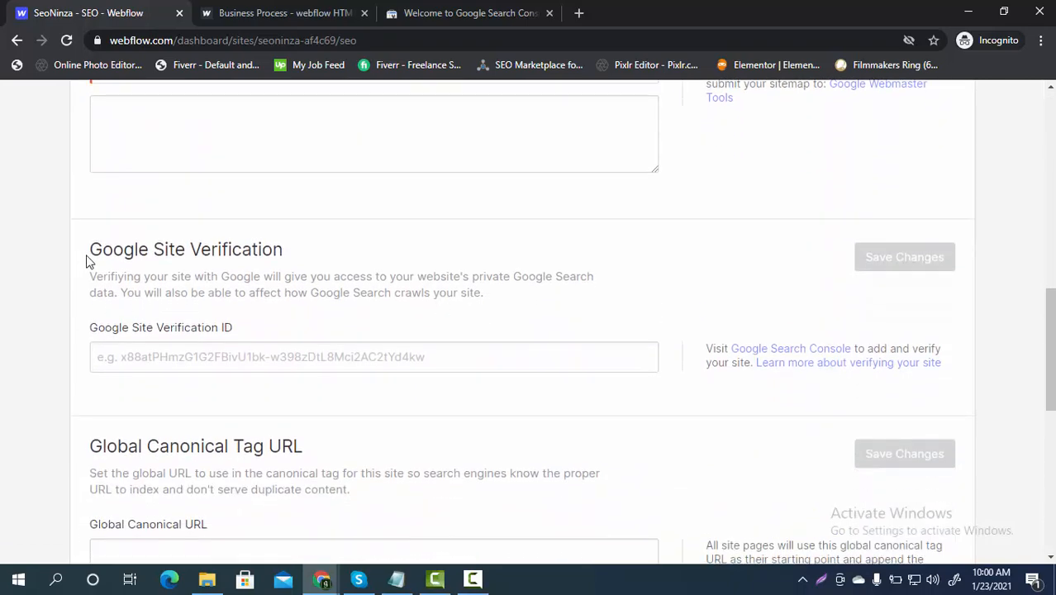
{"action": "left_click", "coordinate": [234, 360]}
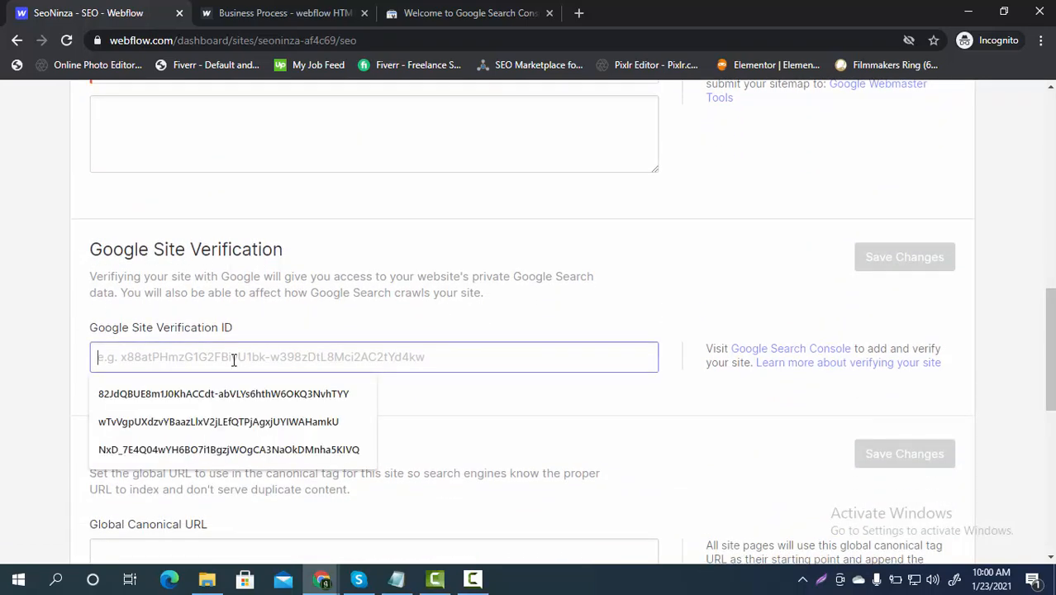
{"action": "key", "text": "ctrl+v"}
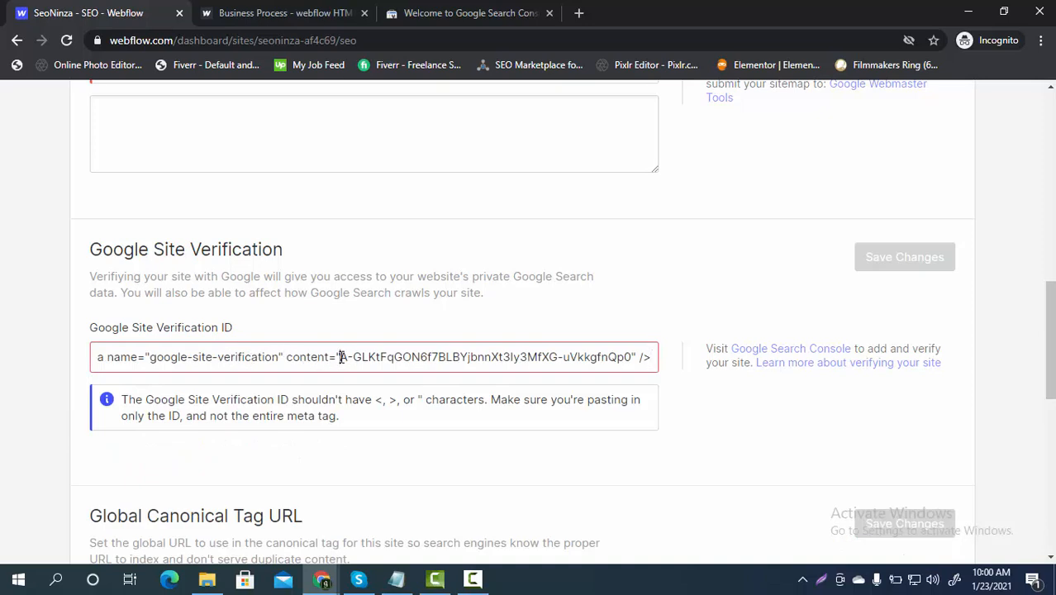
{"action": "left_click_drag", "start_coordinate": [339, 357], "coordinate": [98, 360]}
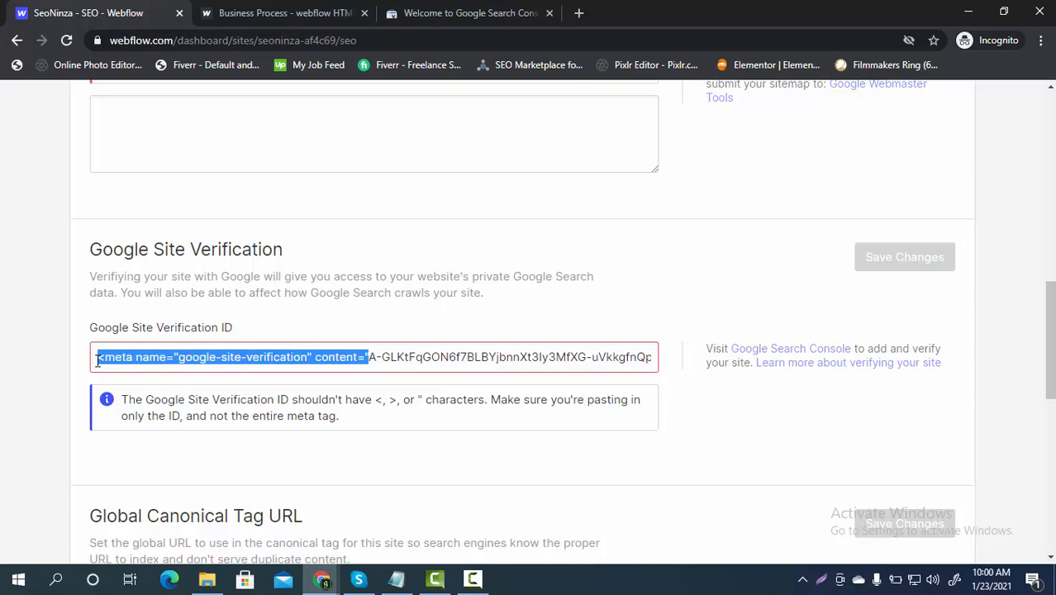
{"action": "key", "text": "BackSpace"}
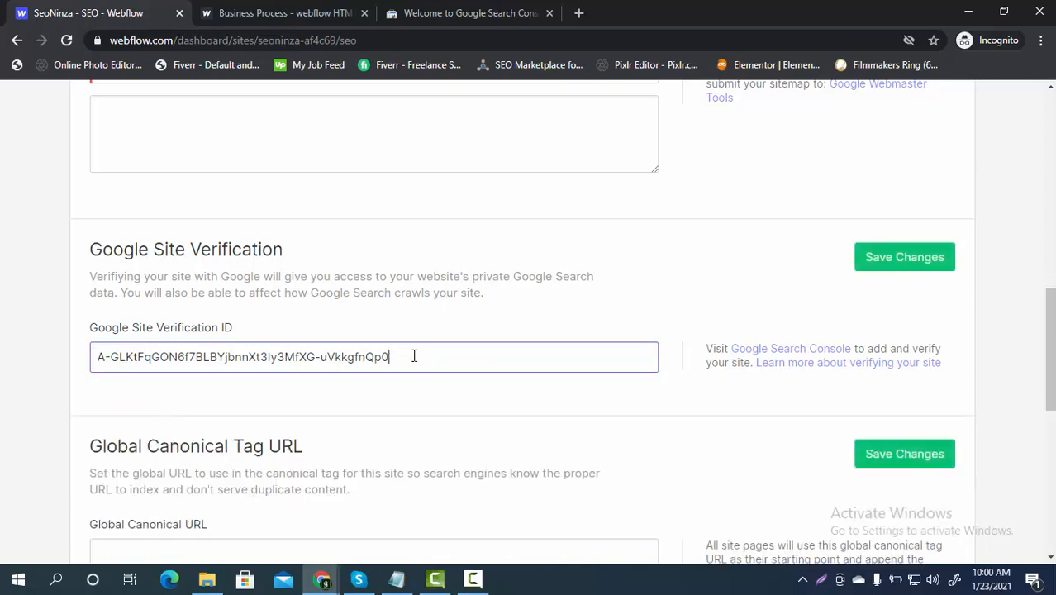
{"action": "left_click", "coordinate": [919, 268]}
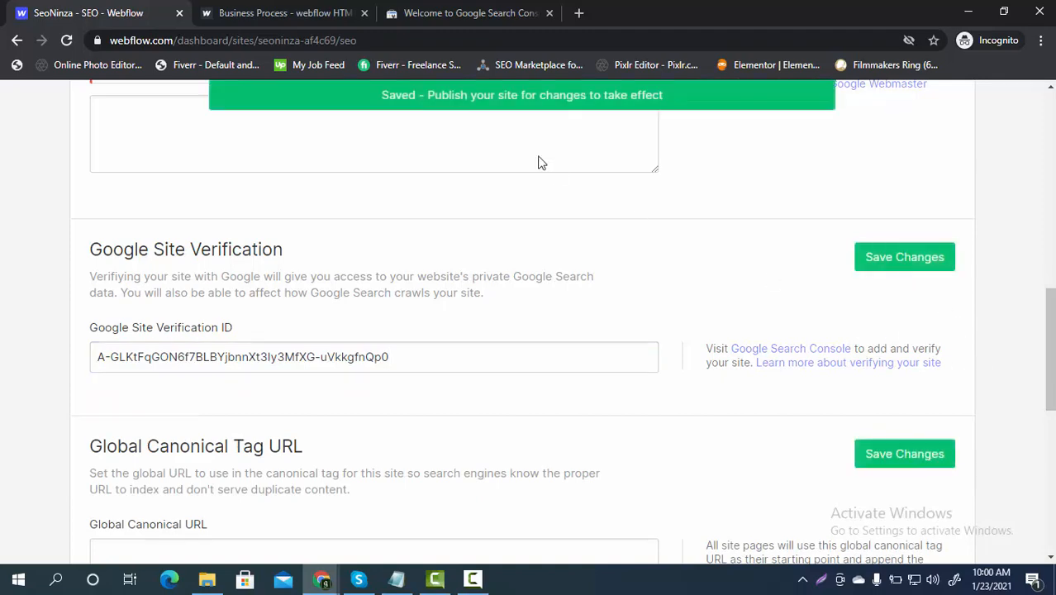
Step: Publish SeoNinza to seoninza-af4c69.webflow.io and return to Search Console's Verify ownership dialog
{"action": "scroll", "coordinate": [707, 382], "scroll_direction": "up", "scroll_amount": 8}
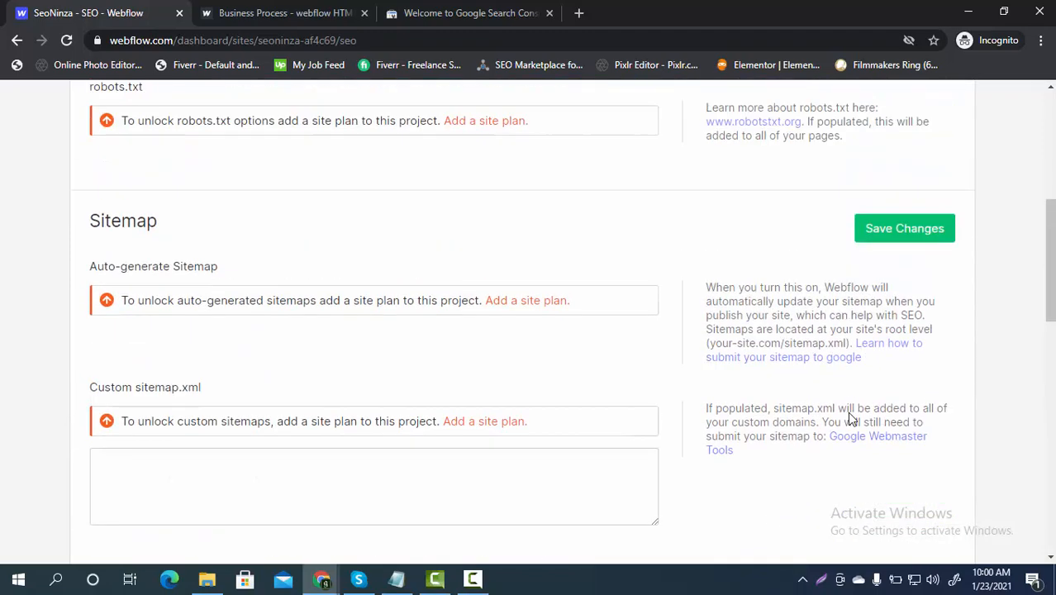
{"action": "scroll", "coordinate": [956, 355], "scroll_direction": "up", "scroll_amount": 3}
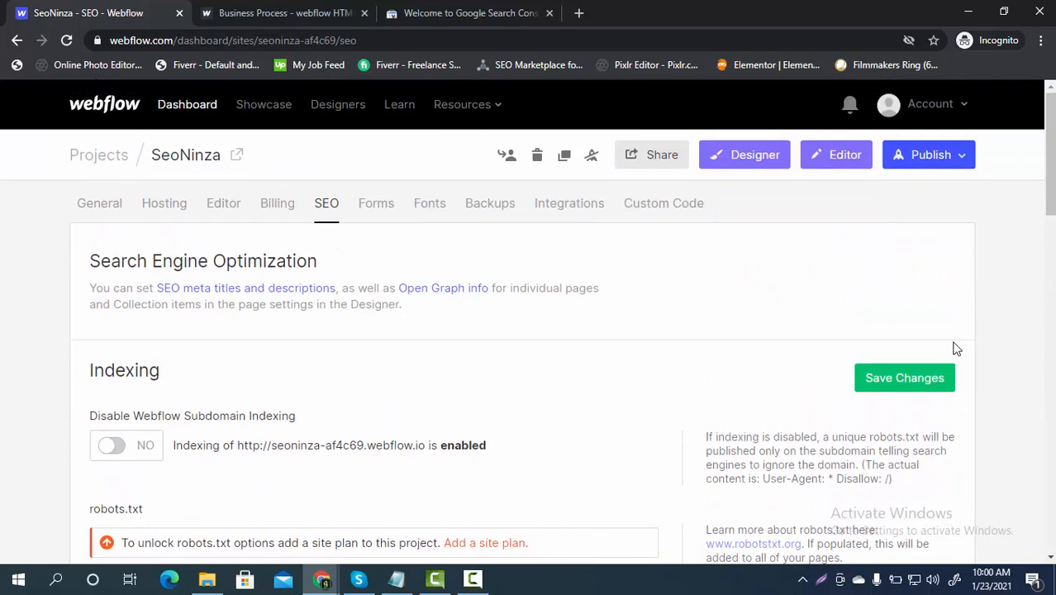
{"action": "left_click", "coordinate": [962, 162]}
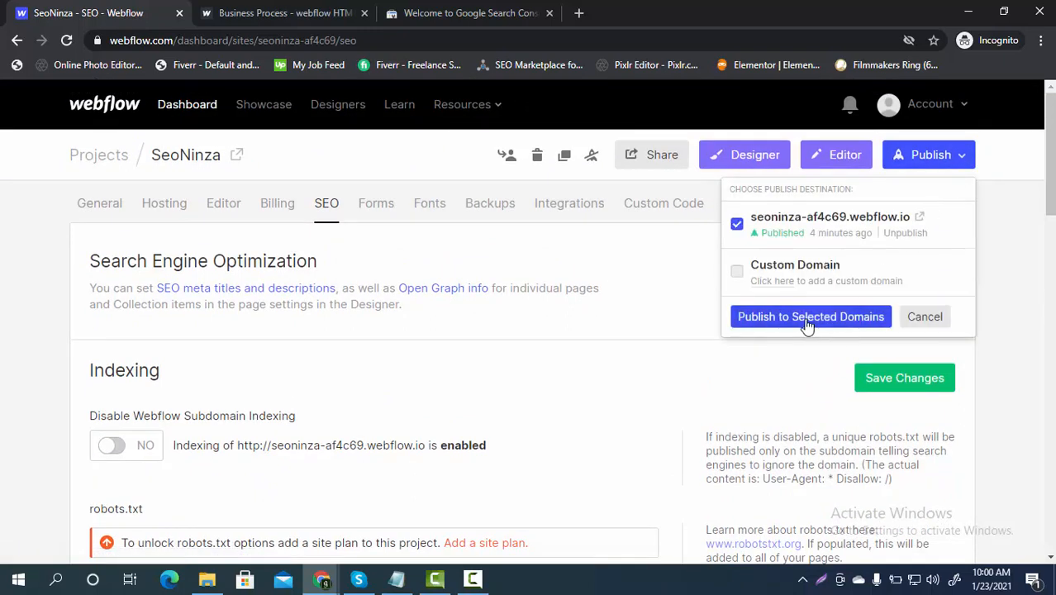
{"action": "left_click", "coordinate": [778, 319]}
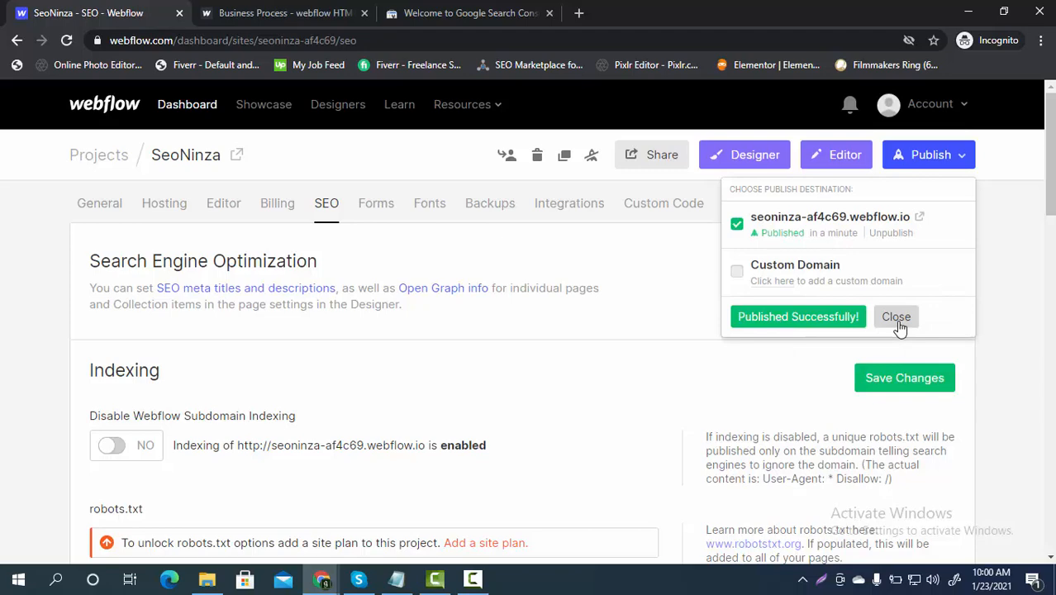
{"action": "left_click", "coordinate": [897, 318]}
{"action": "left_click", "coordinate": [495, 15]}
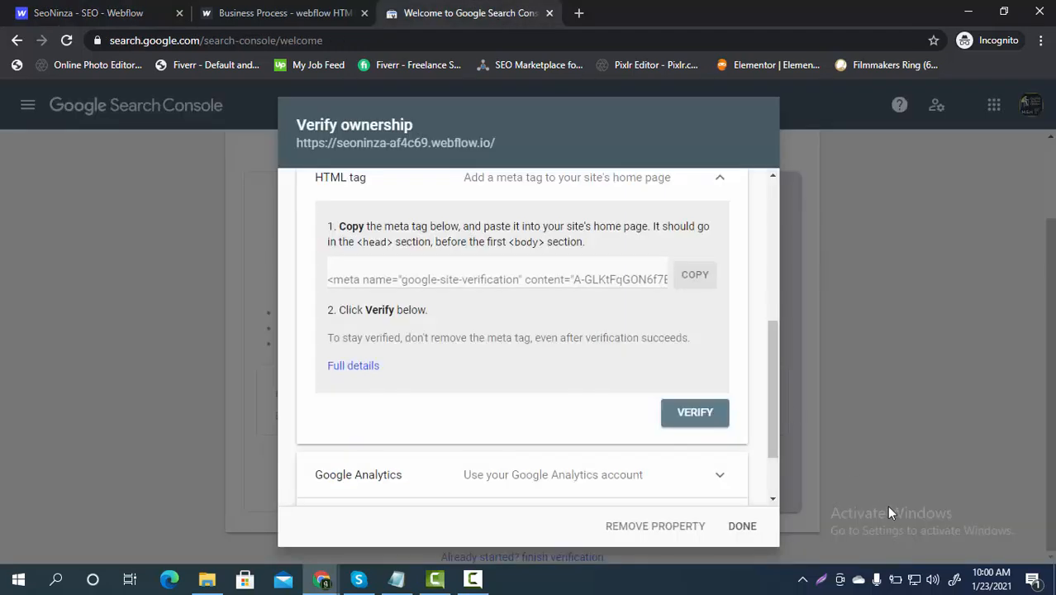
Step: Verify ownership of seoninza-af4c69.webflow.io via HTML tag and go to the property Overview
{"action": "left_click", "coordinate": [694, 413]}
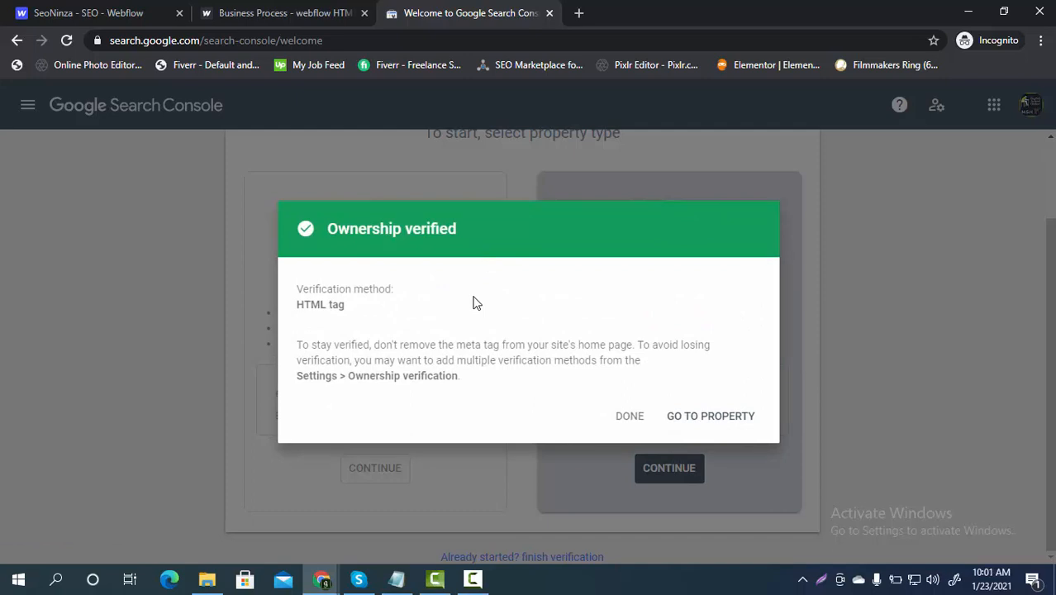
{"action": "left_click", "coordinate": [720, 418]}
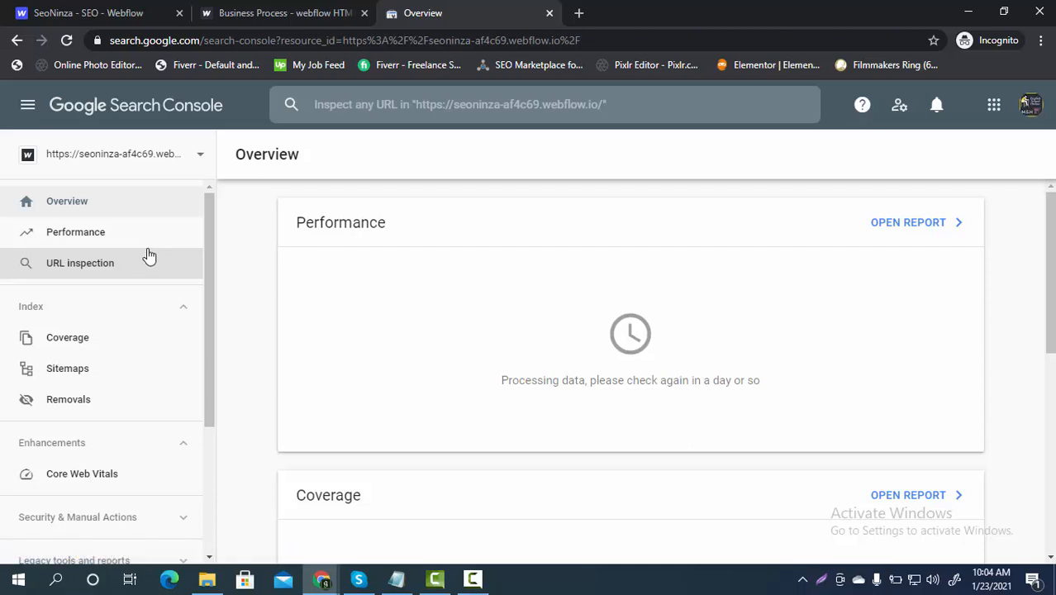
Step: Go to Settings > Users and permissions and start a new user with ADD USER
{"action": "scroll", "coordinate": [130, 426], "scroll_direction": "down", "scroll_amount": 1}
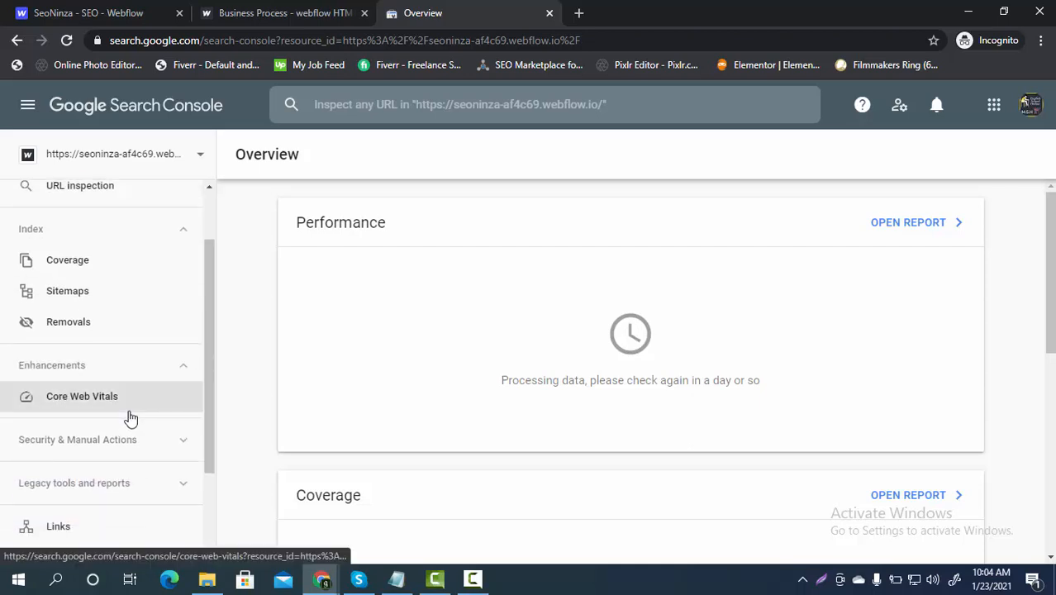
{"action": "scroll", "coordinate": [124, 416], "scroll_direction": "down", "scroll_amount": 2}
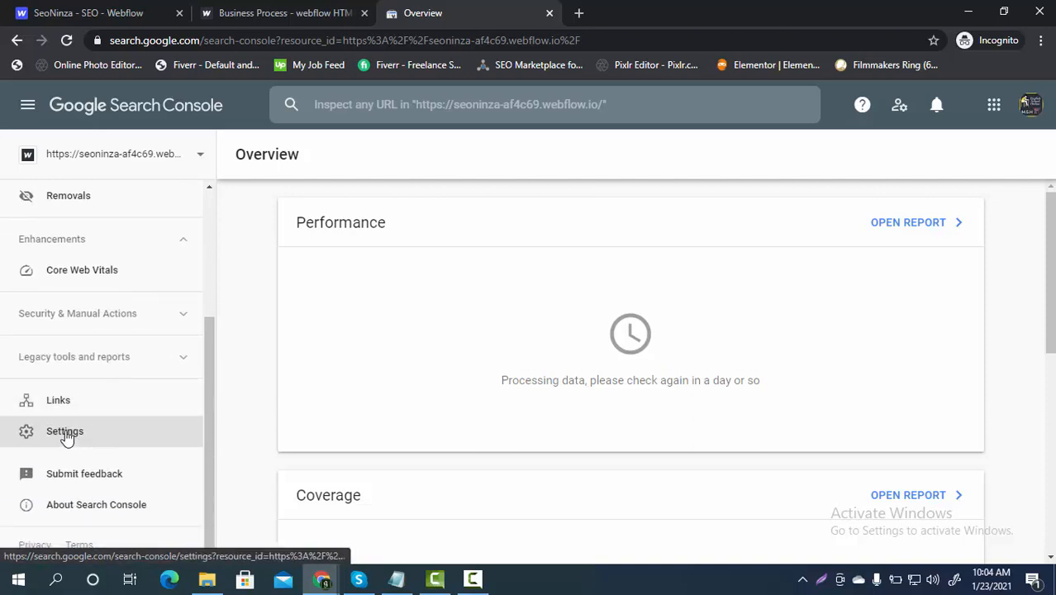
{"action": "left_click", "coordinate": [66, 436]}
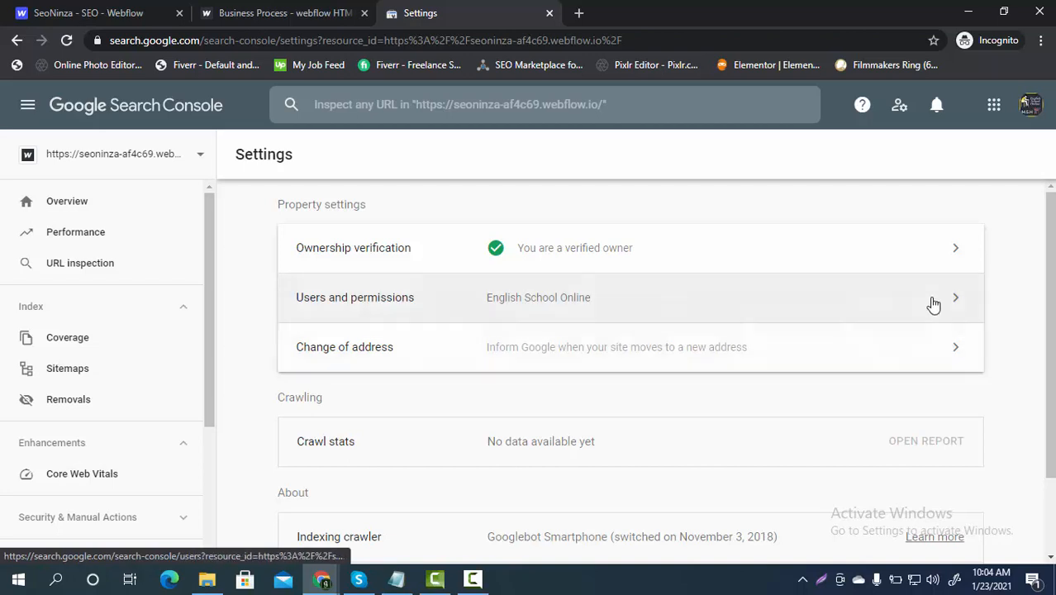
{"action": "left_click", "coordinate": [933, 304]}
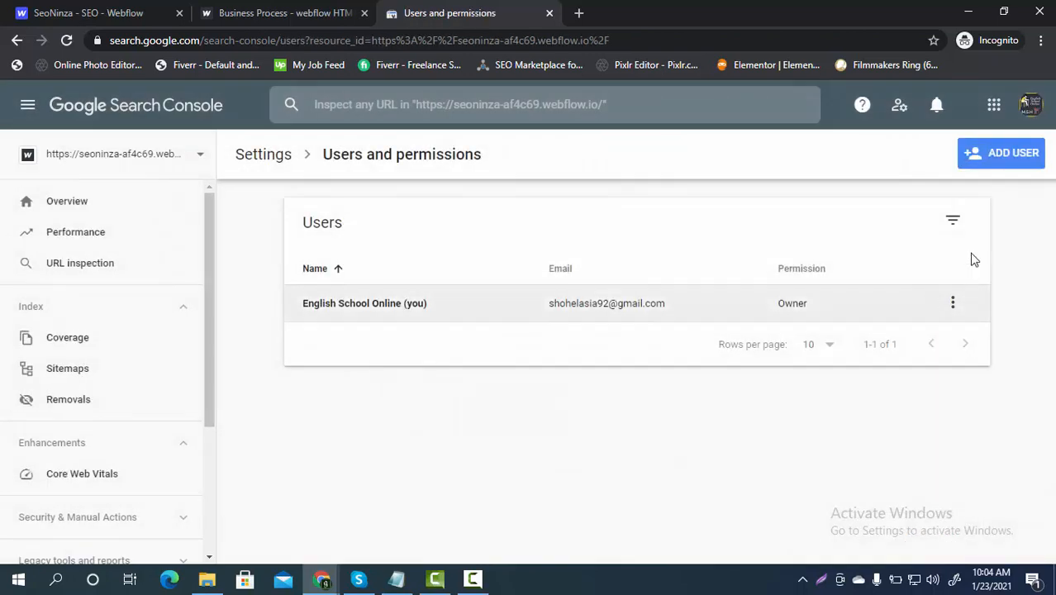
{"action": "left_click", "coordinate": [1011, 162]}
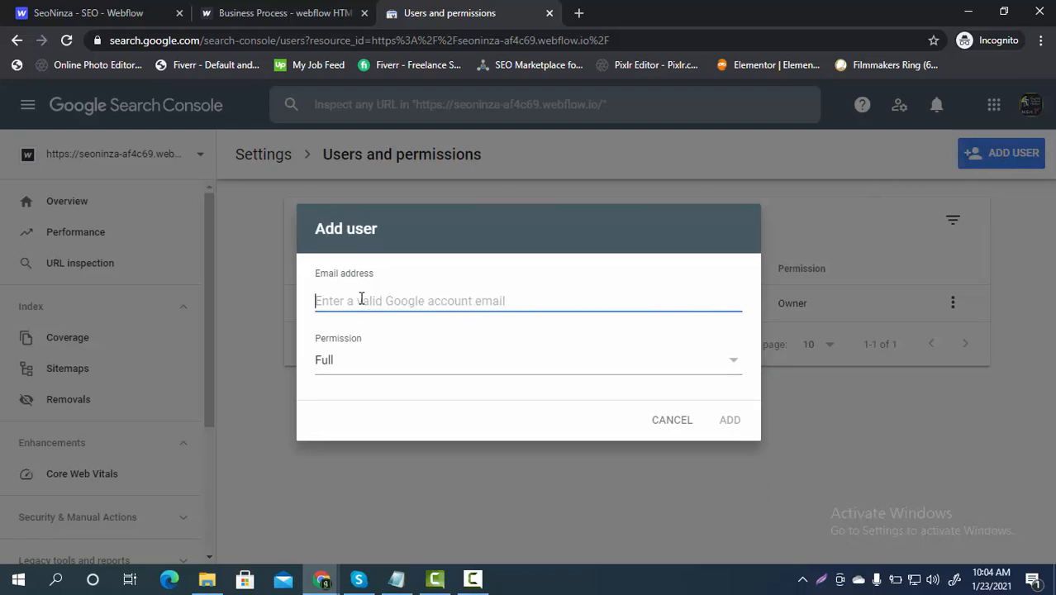
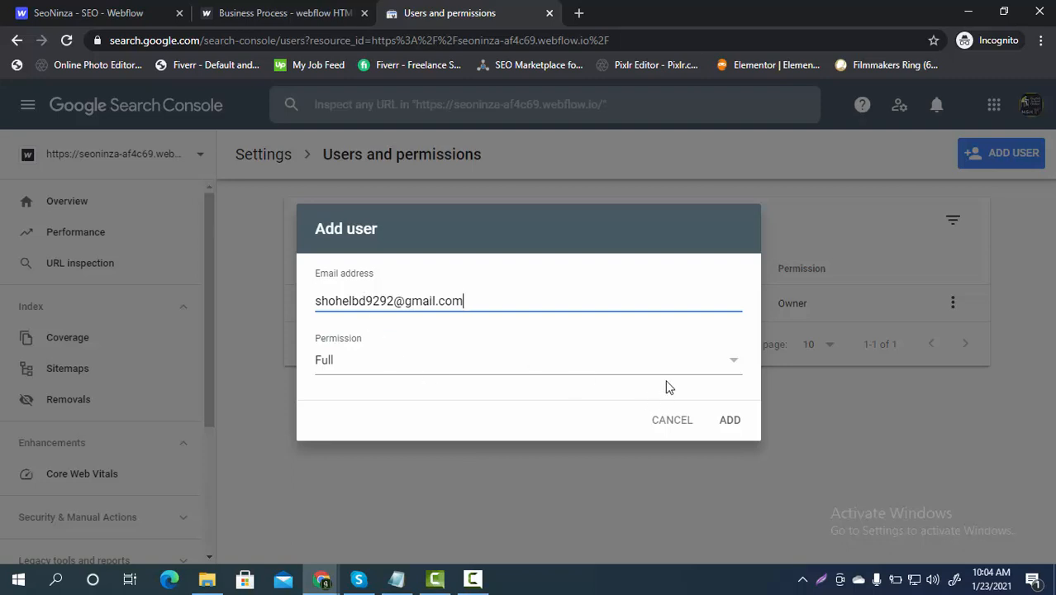
Step: Add the second user's Google e-mail address with Full permission
{"action": "left_click", "coordinate": [728, 371]}
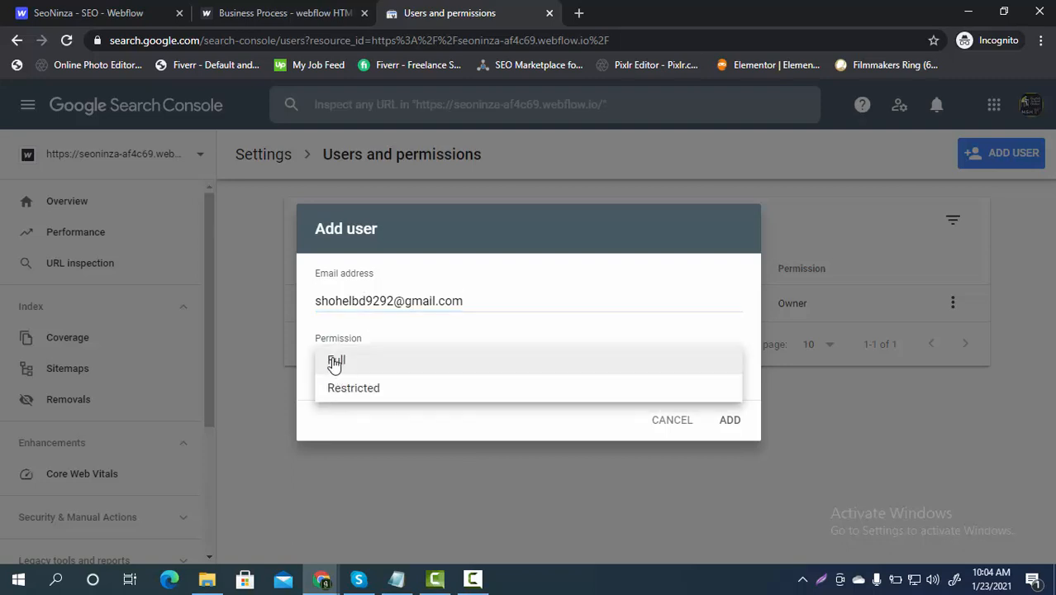
{"action": "left_click", "coordinate": [361, 367]}
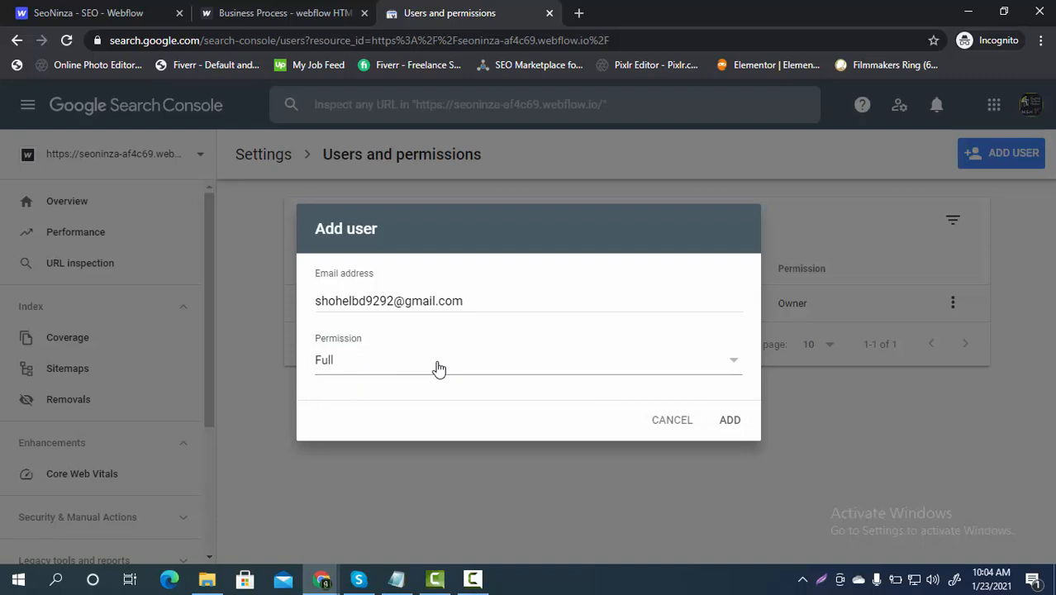
{"action": "left_click", "coordinate": [734, 425]}
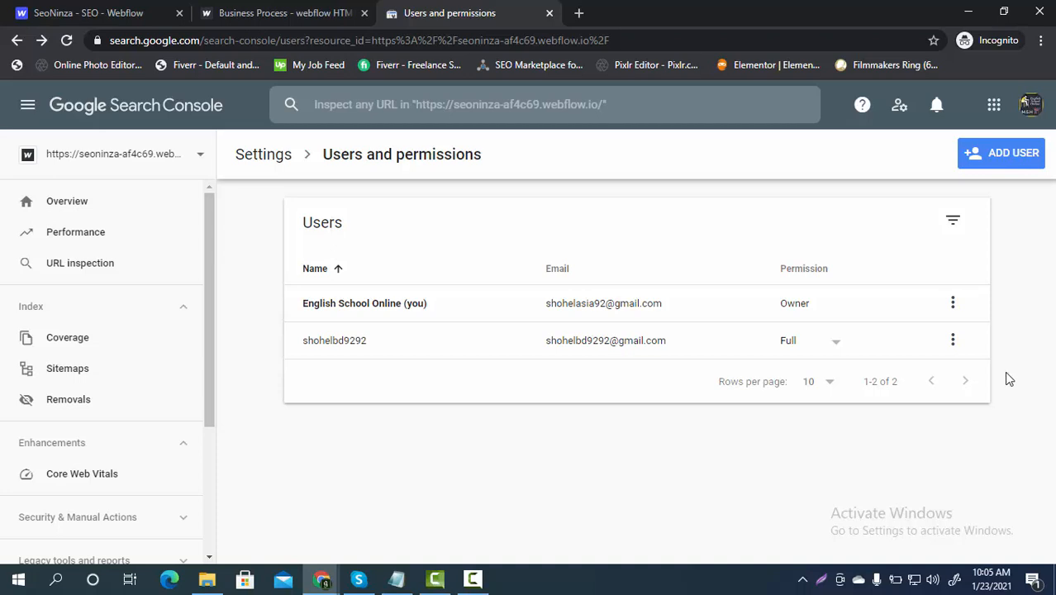
{"action": "left_click", "coordinate": [93, 14]}
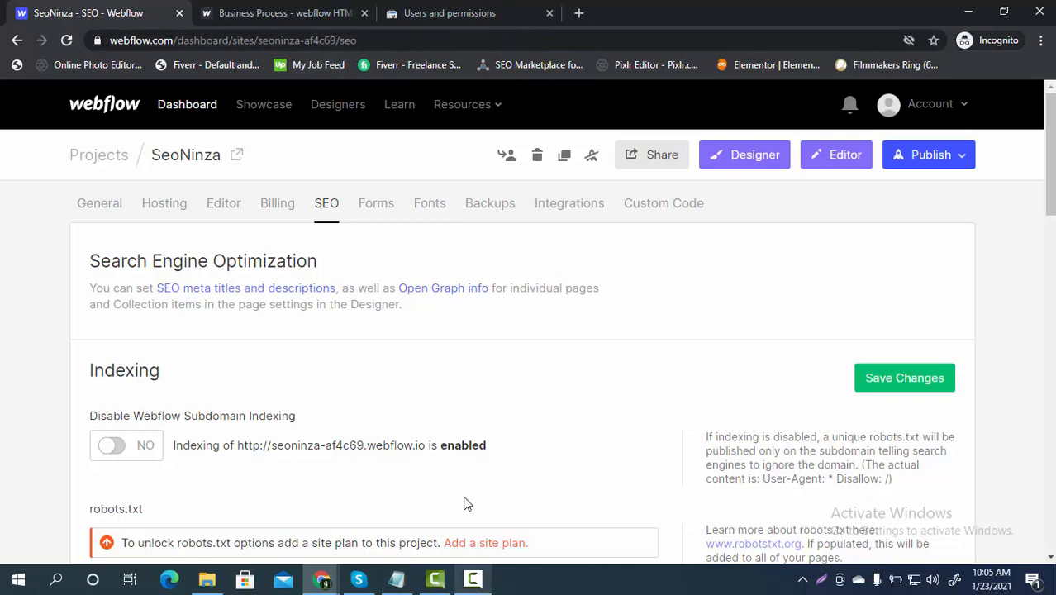
{"action": "left_click", "coordinate": [468, 12]}
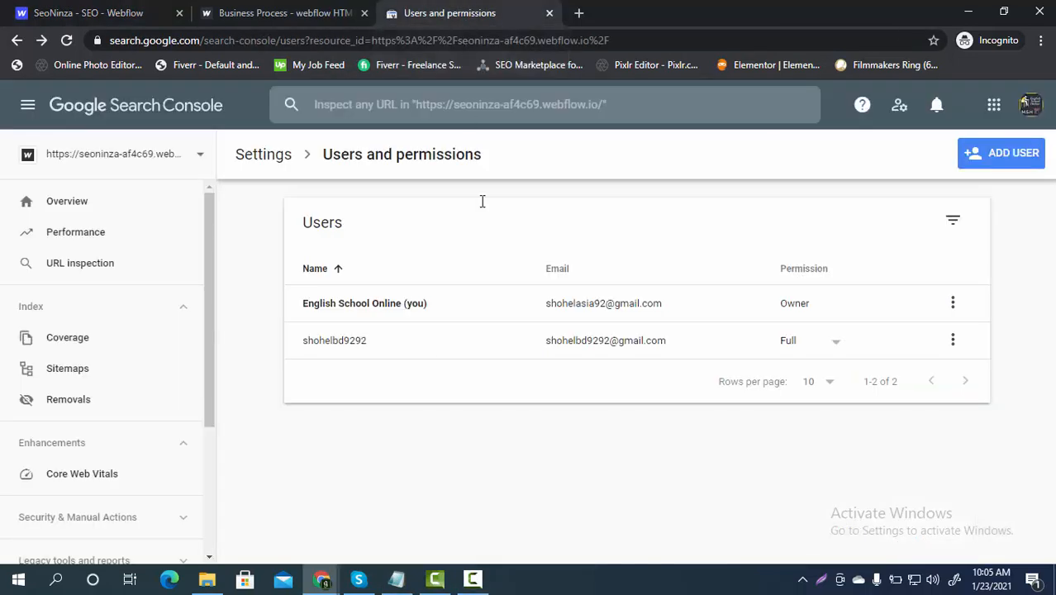